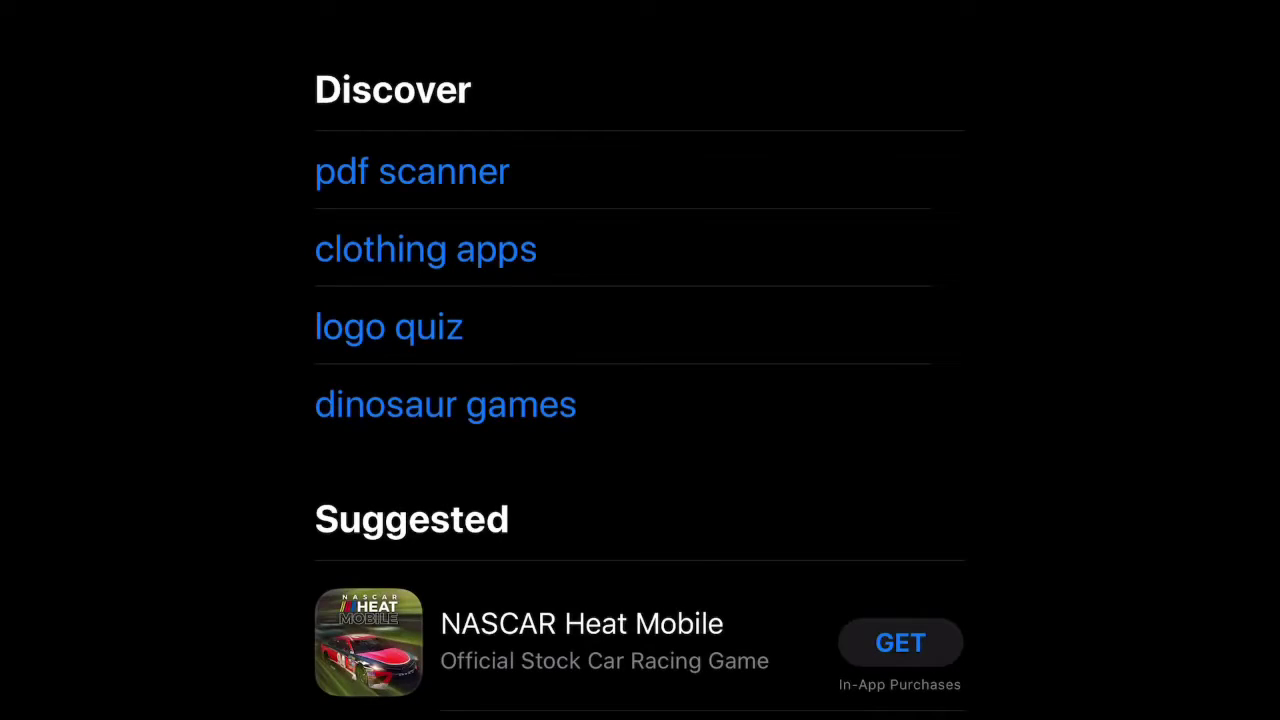
# Step: Scroll through the App Store search suggestions for Documents by Readdle
pyautogui.scroll(-7, 640, 360)
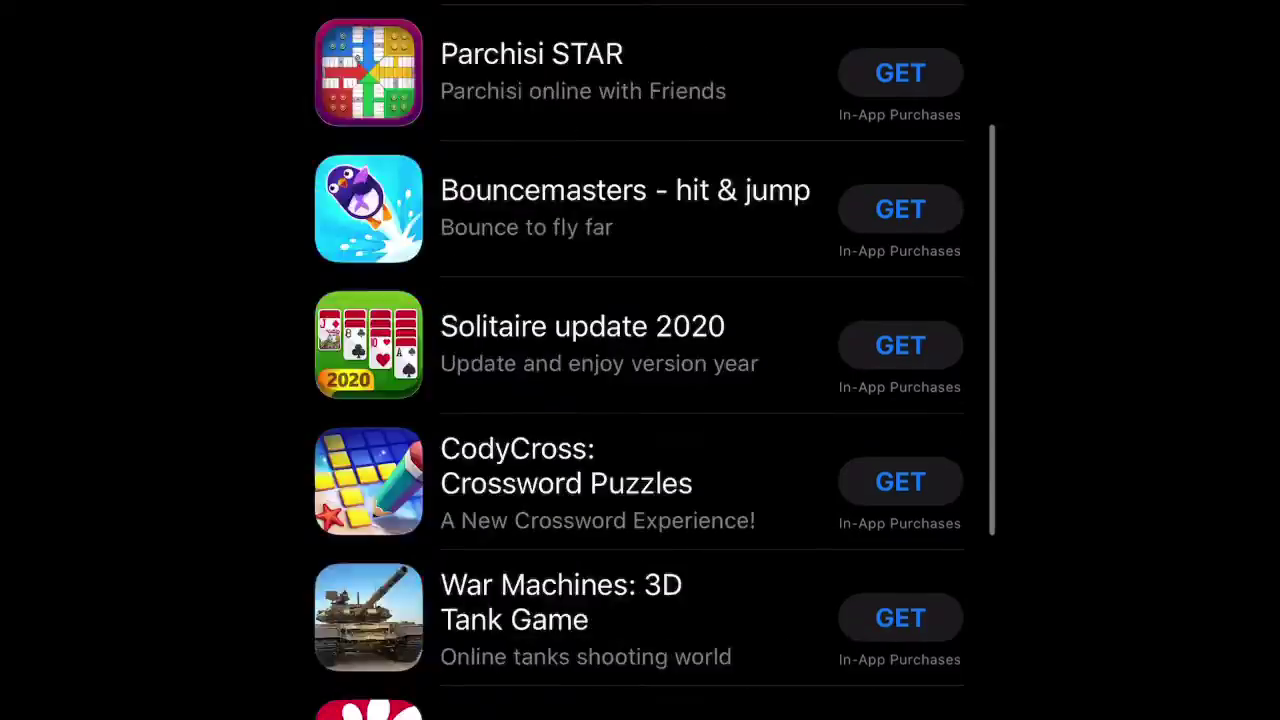
pyautogui.scroll(5, 640, 360)
pyautogui.scroll(-5, 640, 360)
pyautogui.scroll(-10, 640, 360)
pyautogui.scroll(10, 640, 360)
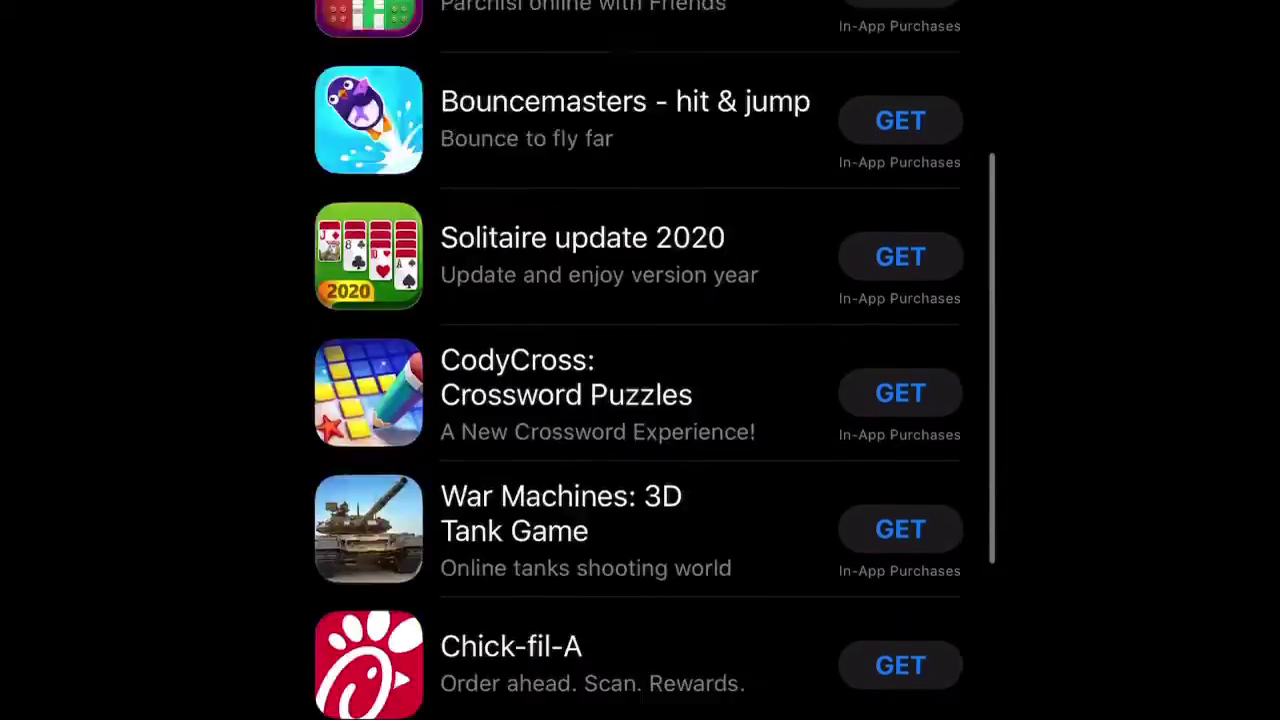
pyautogui.scroll(10, 640, 360)
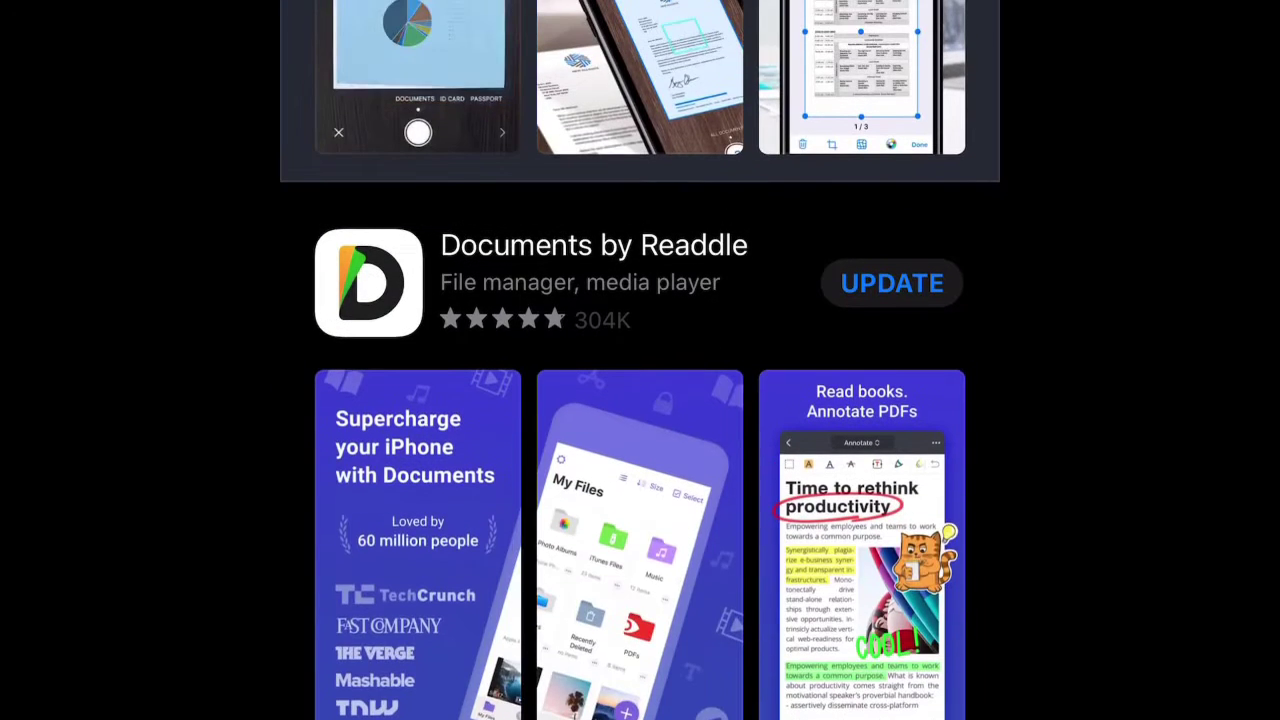
# Step: Open the Documents by Readdle app page and swipe through its preview screenshots
pyautogui.click(594, 290)
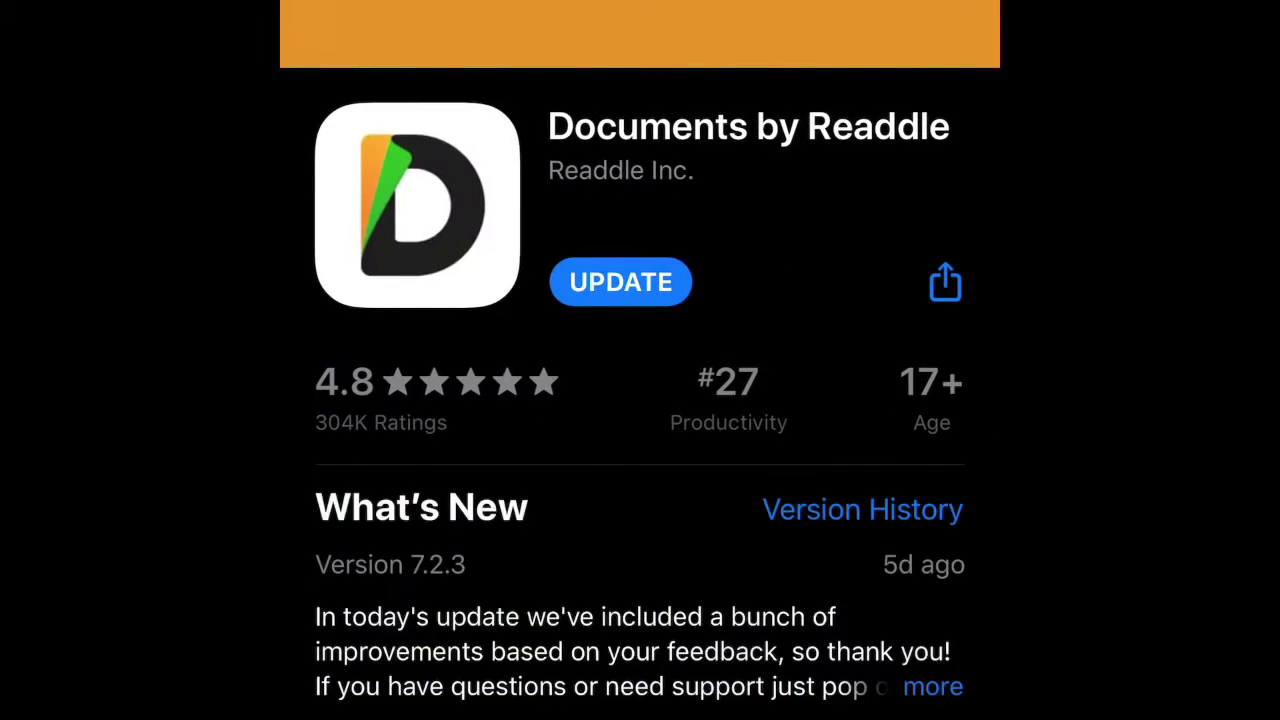
pyautogui.scroll(-5, 640, 400)
pyautogui.moveTo(850, 470); pyautogui.dragTo(400, 470)
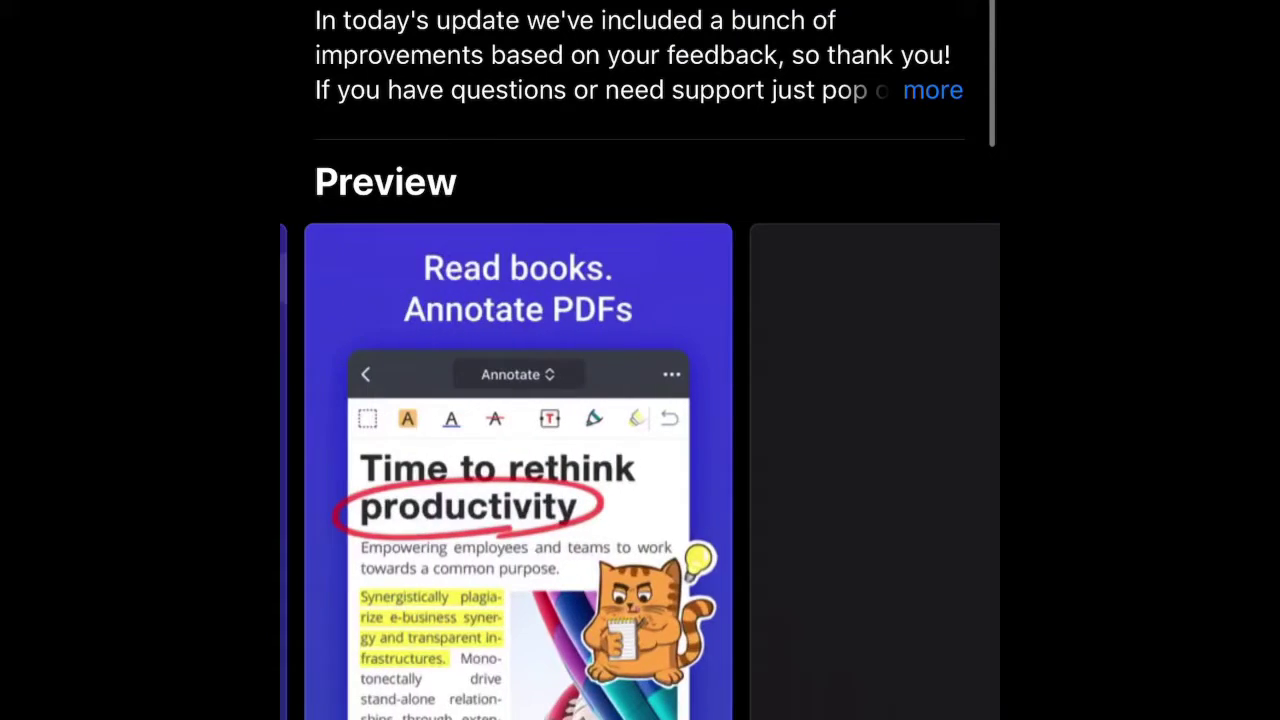
pyautogui.scroll(7, 640, 400)
pyautogui.scroll(-1, 640, 400)
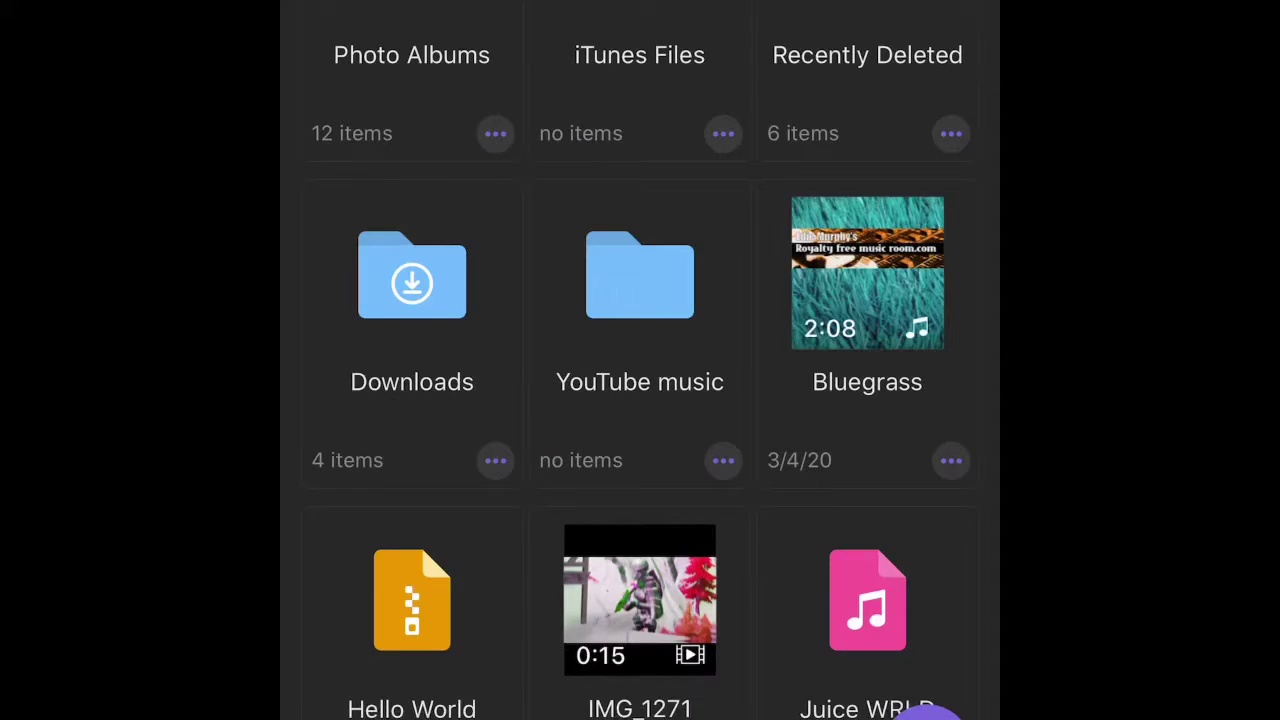
# Step: Scroll up and down the Documents file grid to review the stored files
pyautogui.scroll(-5, 640, 360)
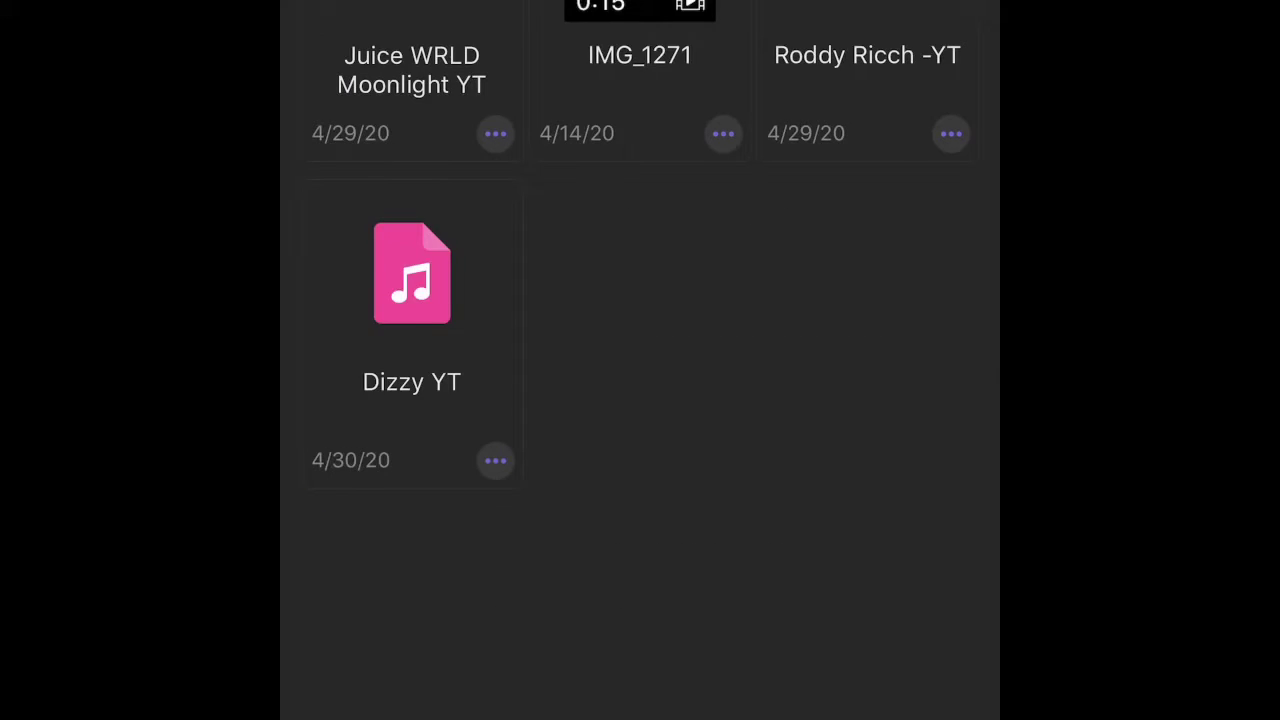
pyautogui.scroll(-5, 640, 360)
pyautogui.scroll(5, 640, 360)
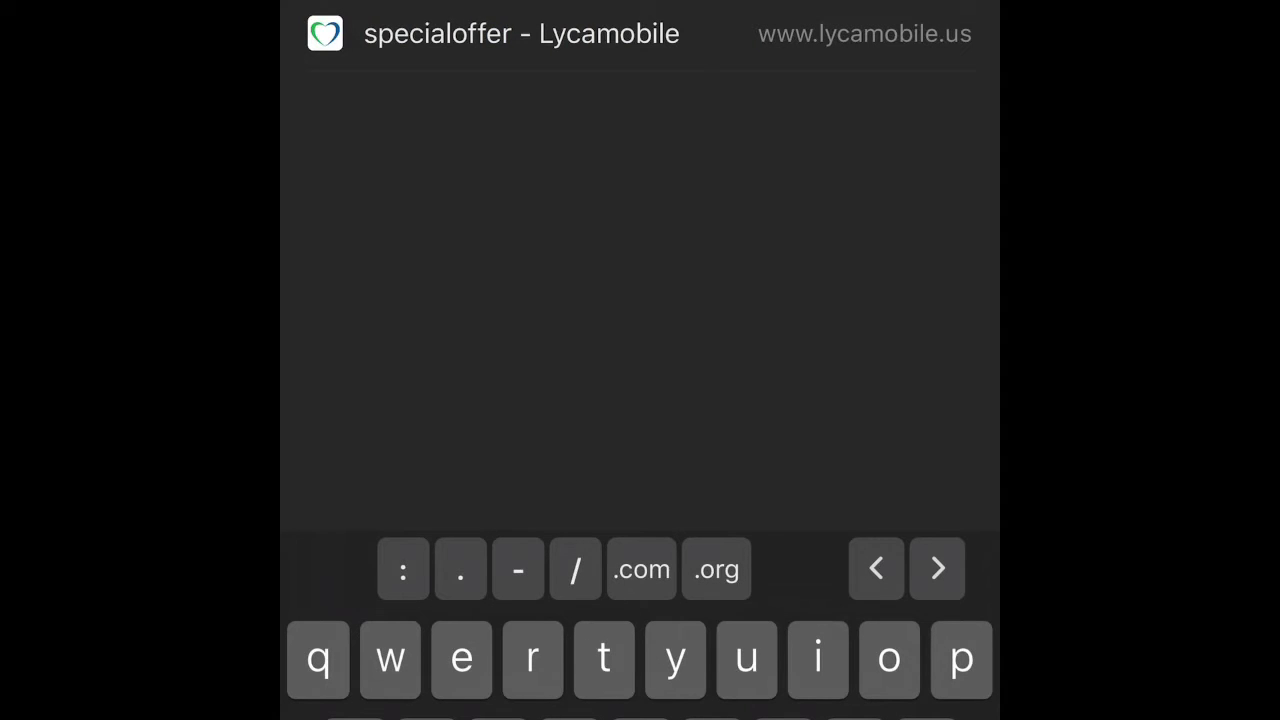
# Step: Search Google for a converter and scroll to the YouTube to Mp3 Converter result
pyautogui.write('p')
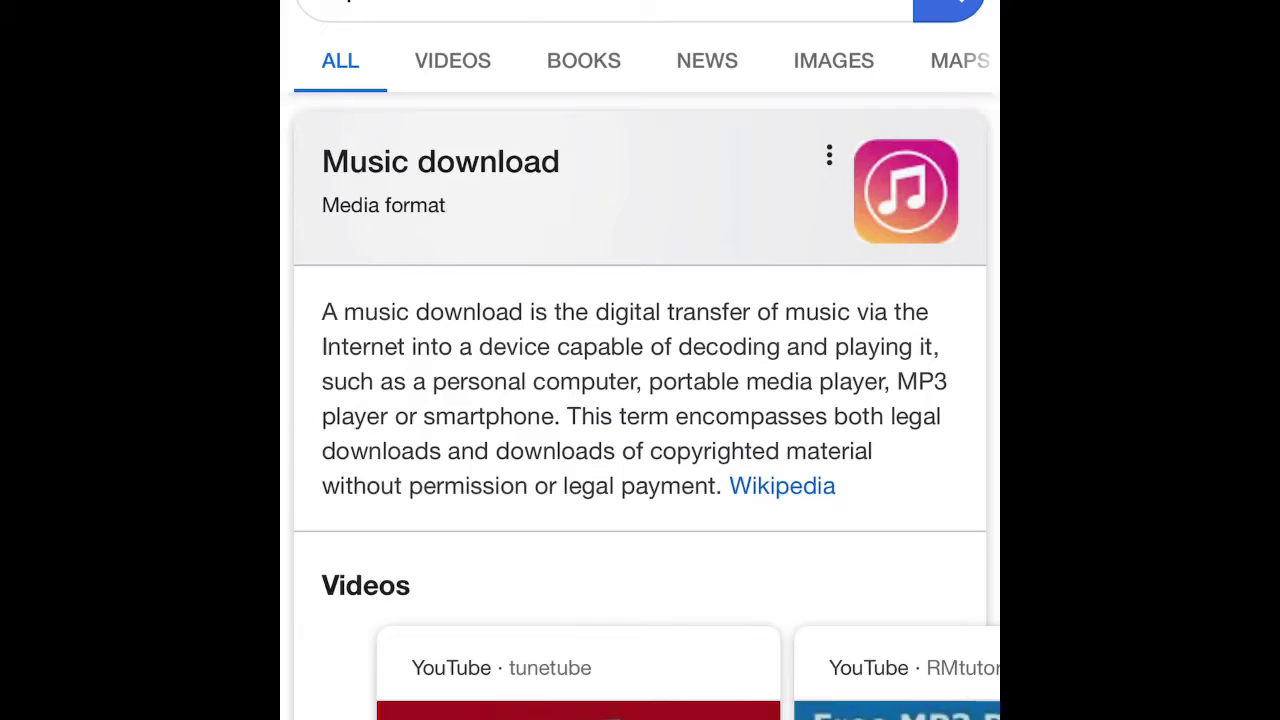
pyautogui.scroll(-10, 640, 400)
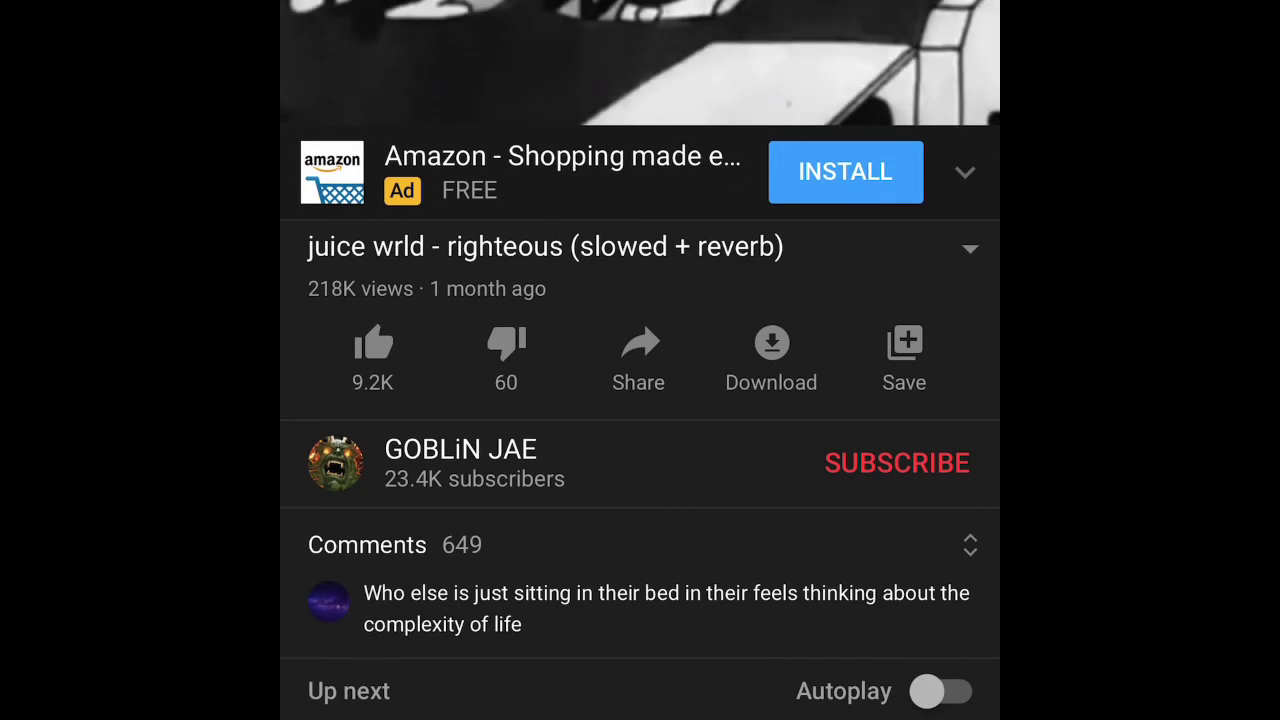
# Step: Copy the link to 'juice wrld - righteous (slowed + reverb)' from its share options
pyautogui.click(638, 360)
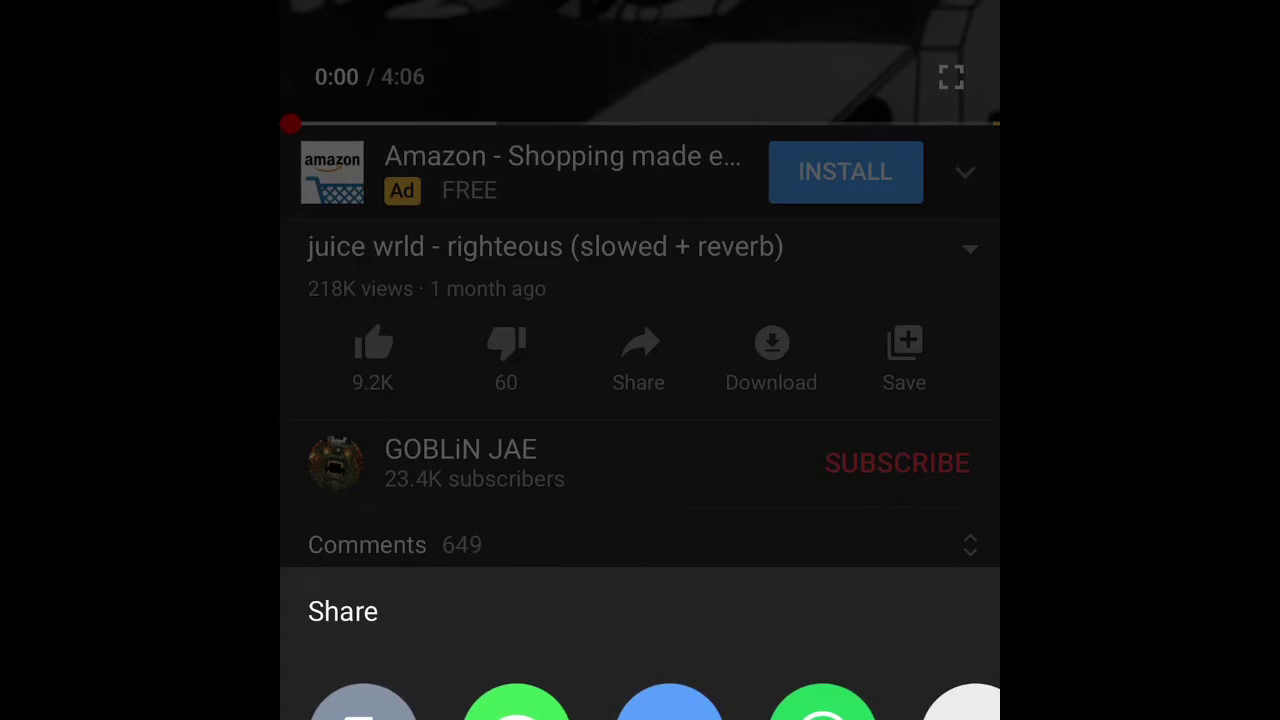
pyautogui.press('Escape')
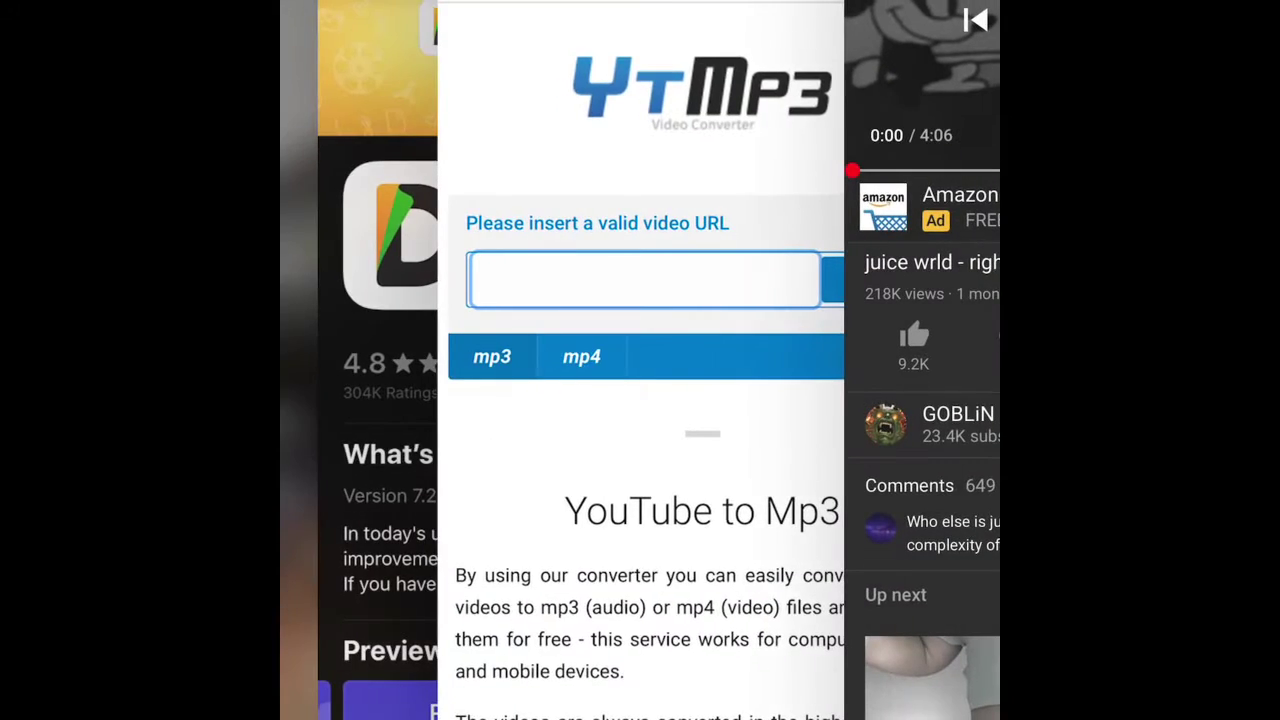
# Step: Paste the righteous video link into the YTMP3 URL field, clearing stray text
pyautogui.click(640, 360)
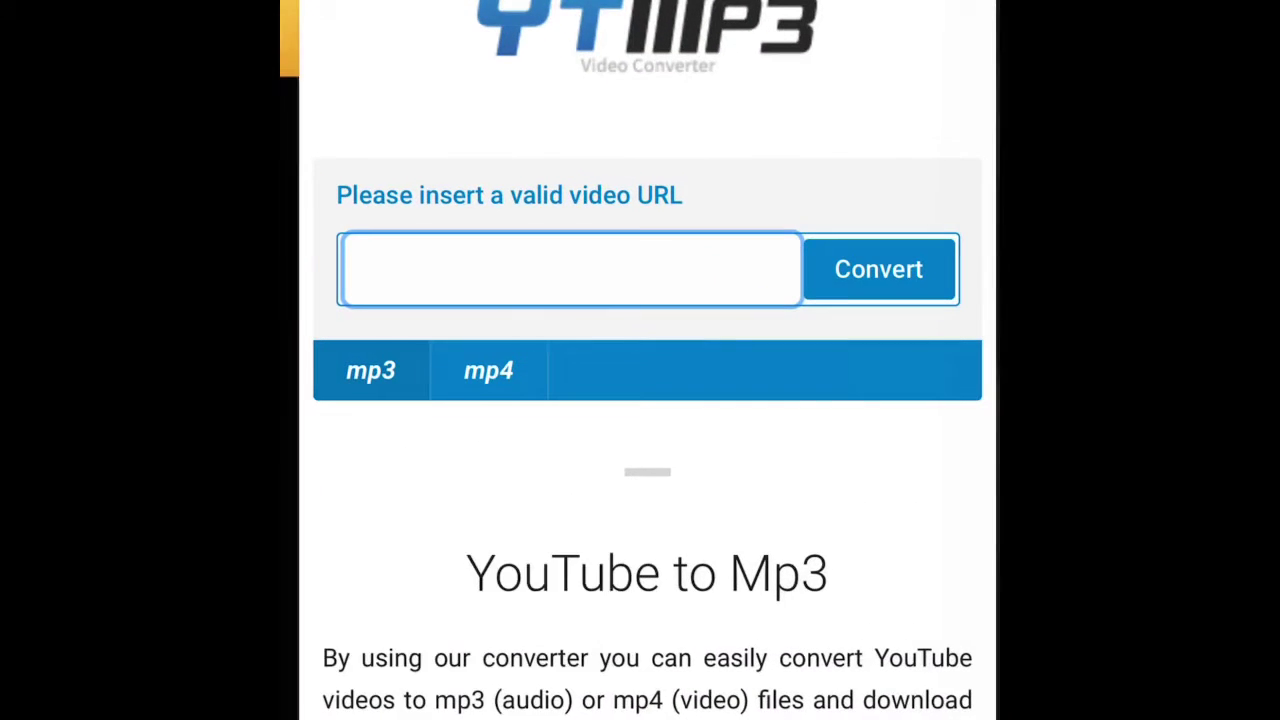
pyautogui.click(560, 267)
pyautogui.write('Was')
pyautogui.press('BackSpace')
pyautogui.press('BackSpace')
pyautogui.press('BackSpace')
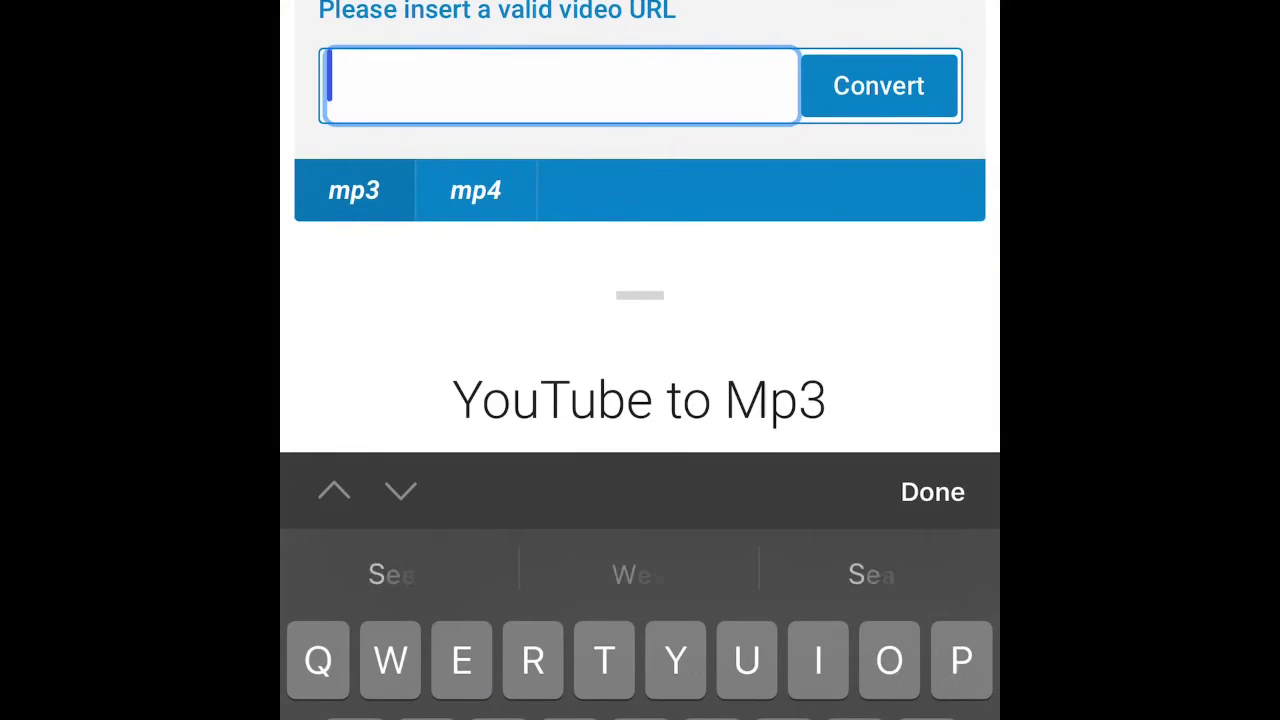
pyautogui.click(330, 85)
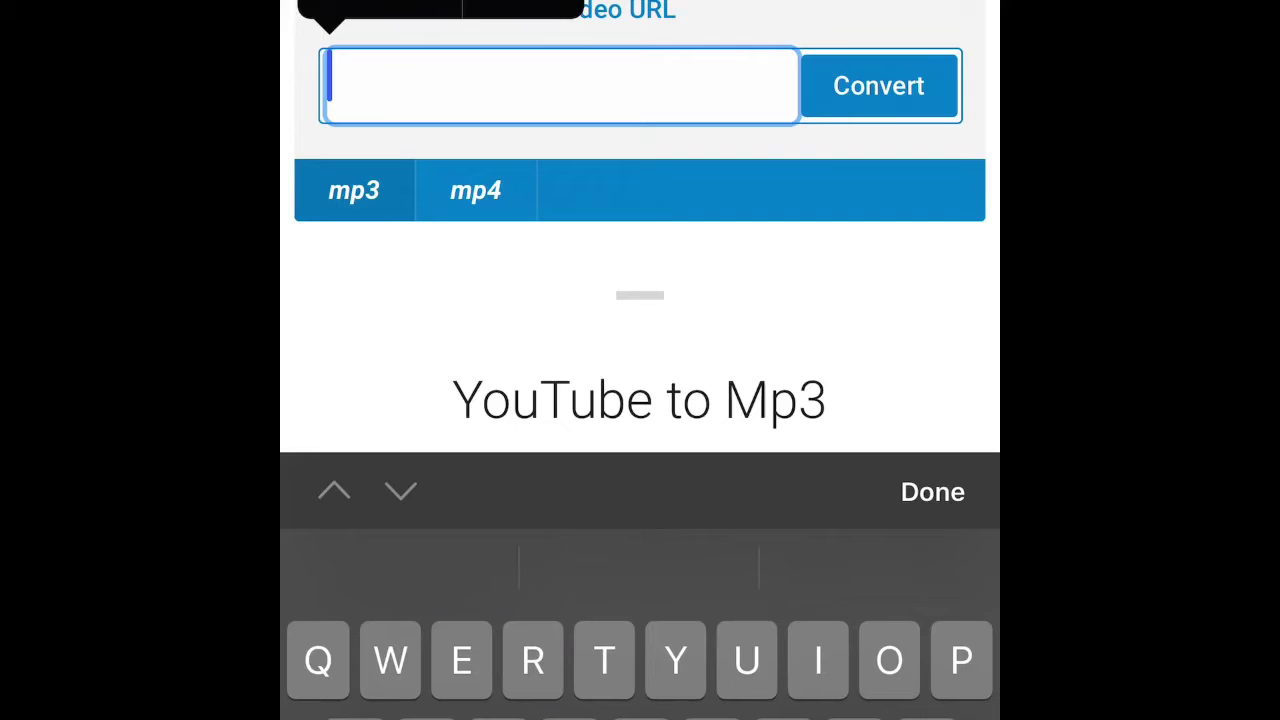
pyautogui.click(380, 10)
pyautogui.click(932, 492)
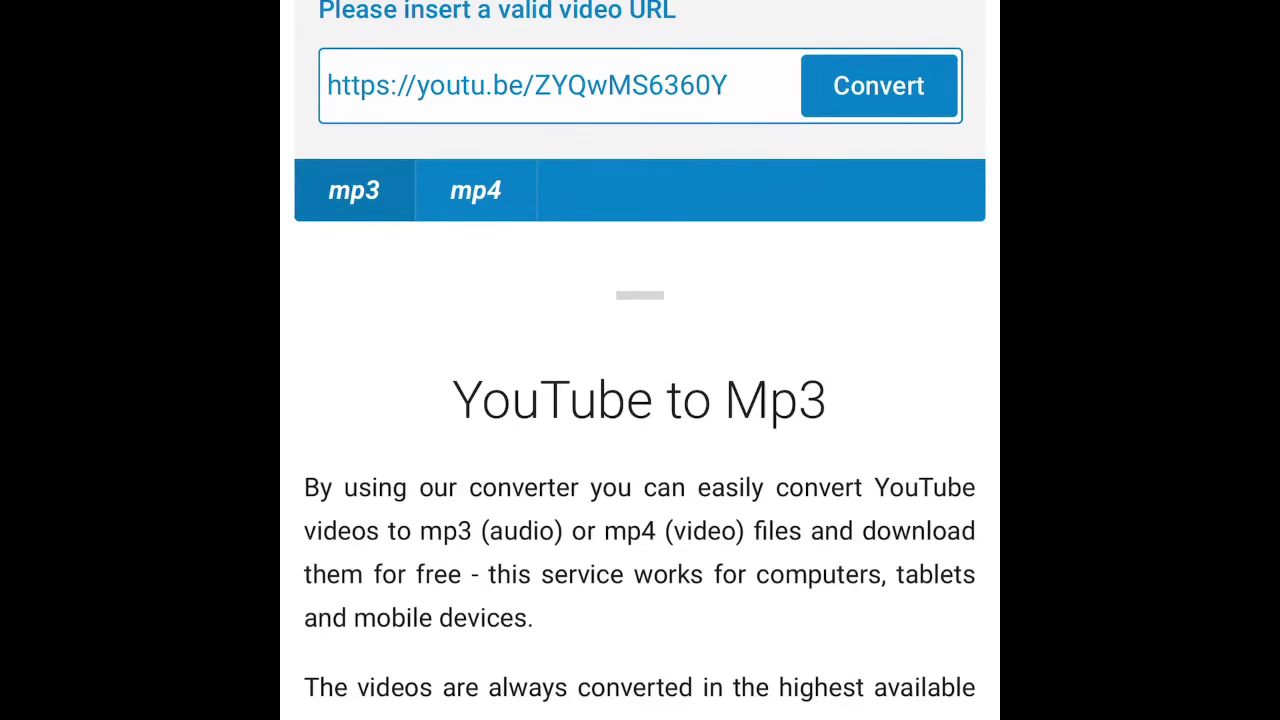
# Step: Convert the righteous video to mp3
pyautogui.click(878, 130)
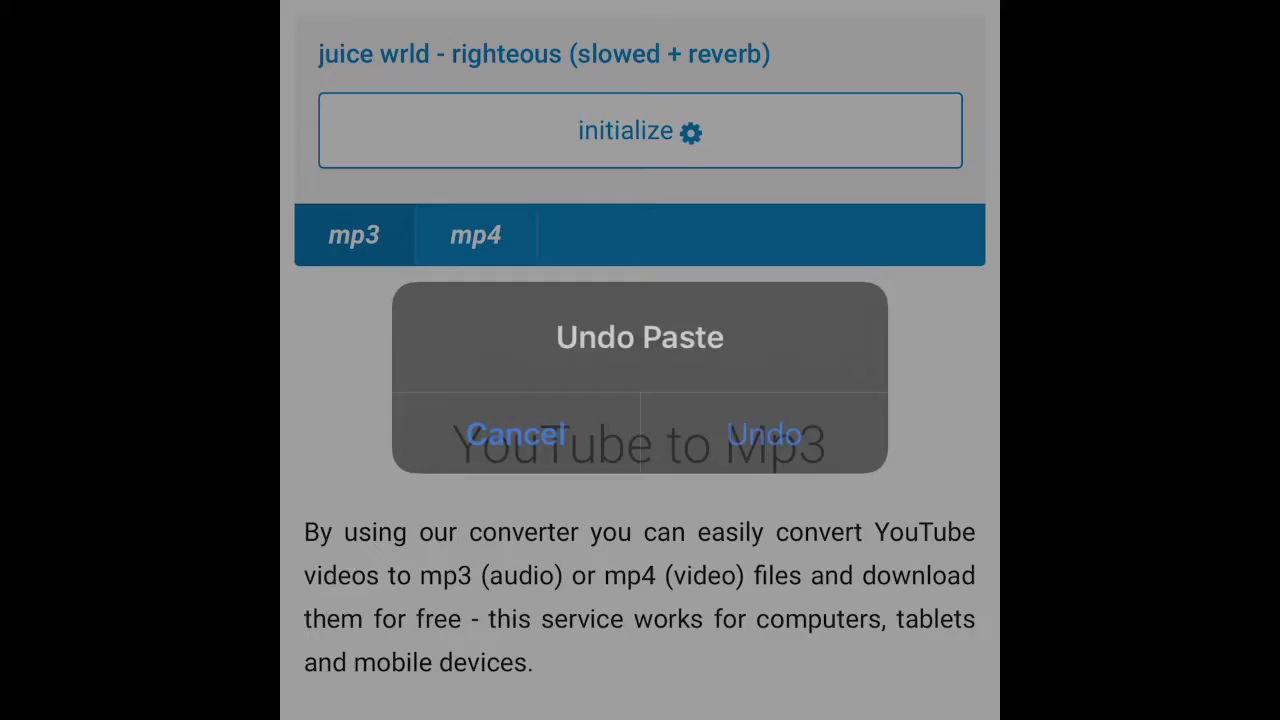
pyautogui.scroll(1, 640, 360)
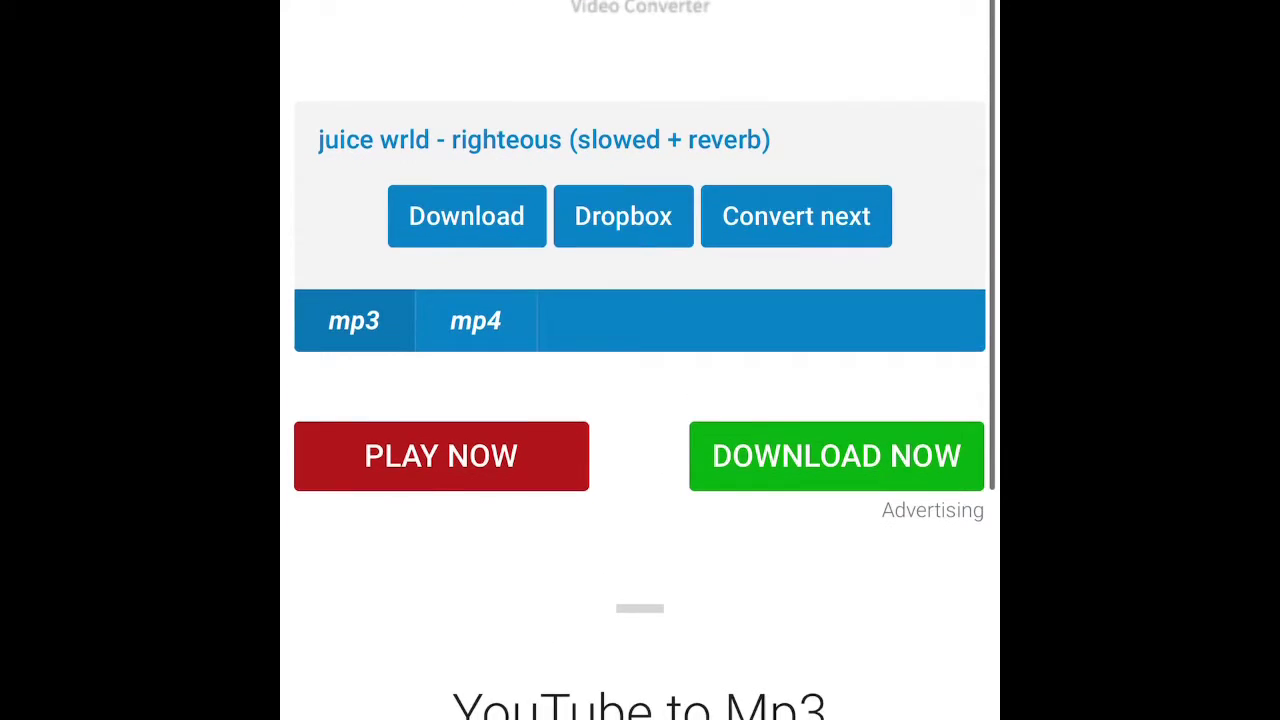
pyautogui.scroll(3, 458, 567)
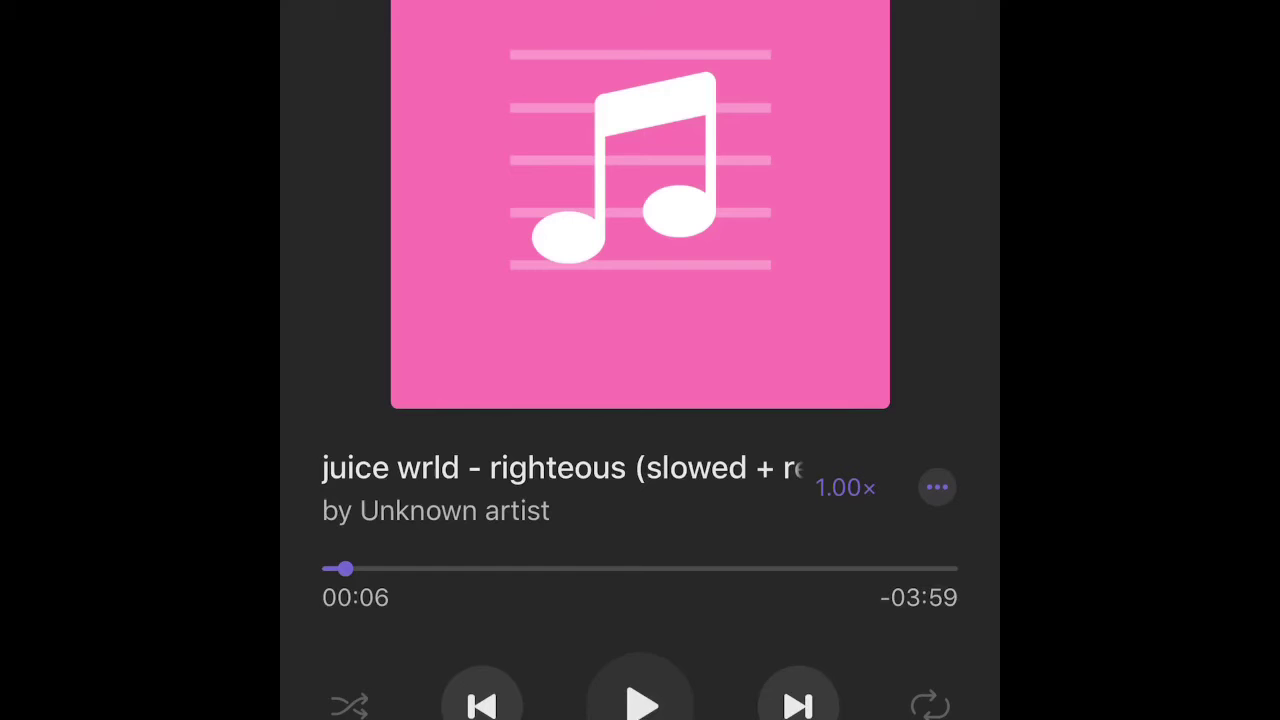
# Step: Scrub the downloaded righteous track's timeline in the Documents player
pyautogui.moveTo(344, 568)
pyautogui.mouseDown()
pyautogui.moveTo(620, 568)
pyautogui.moveTo(329, 568)
pyautogui.mouseUp()
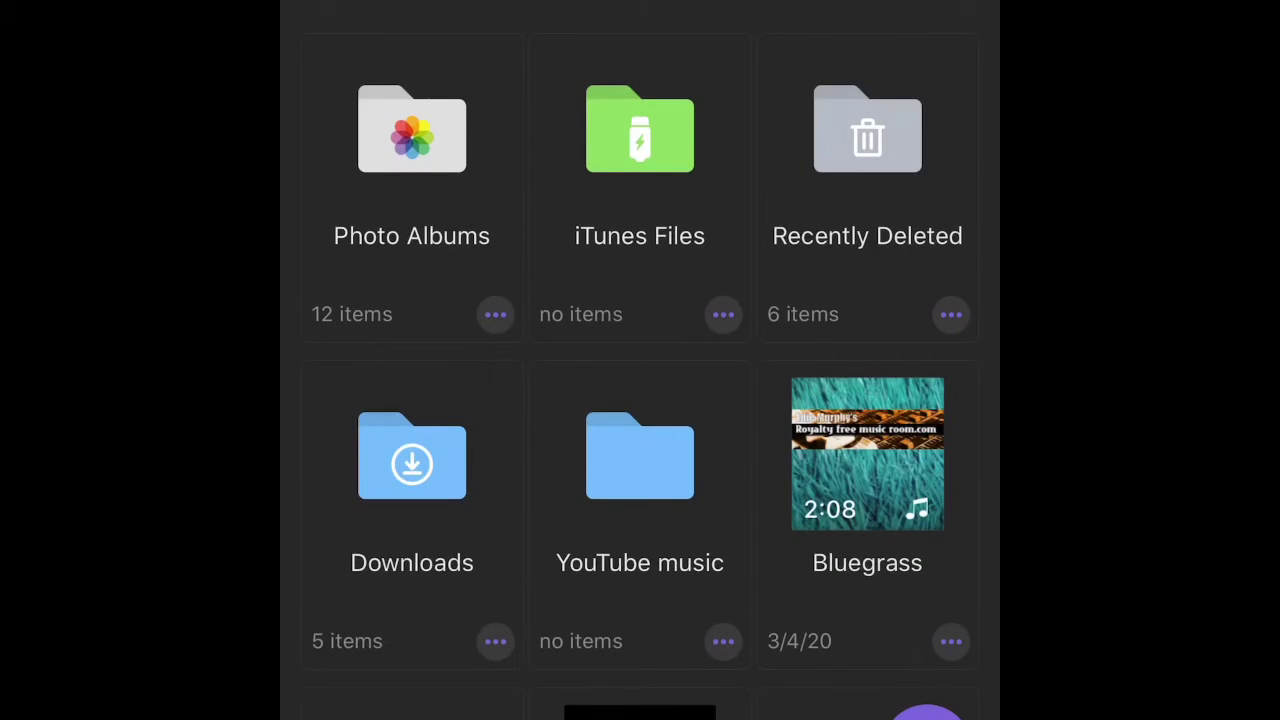
# Step: Open and dismiss the file action menus for Dizzy YT and another song
pyautogui.scroll(-10, 640, 400)
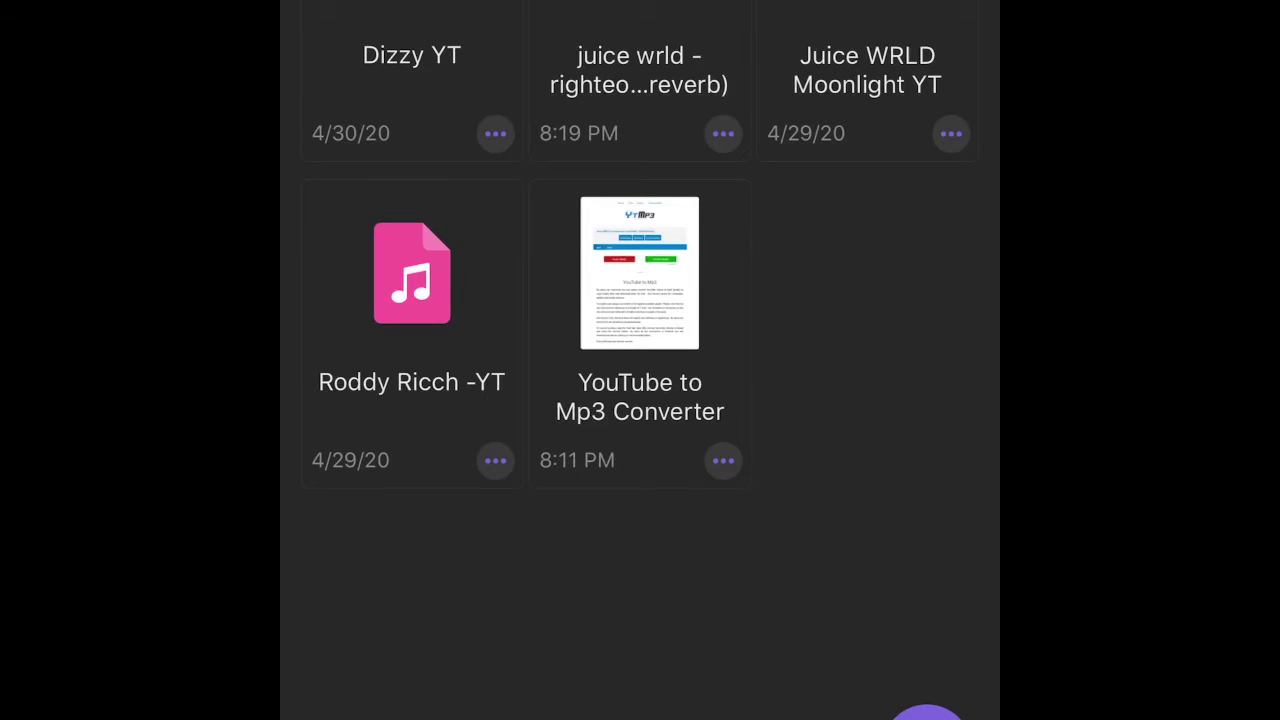
pyautogui.click(495, 133)
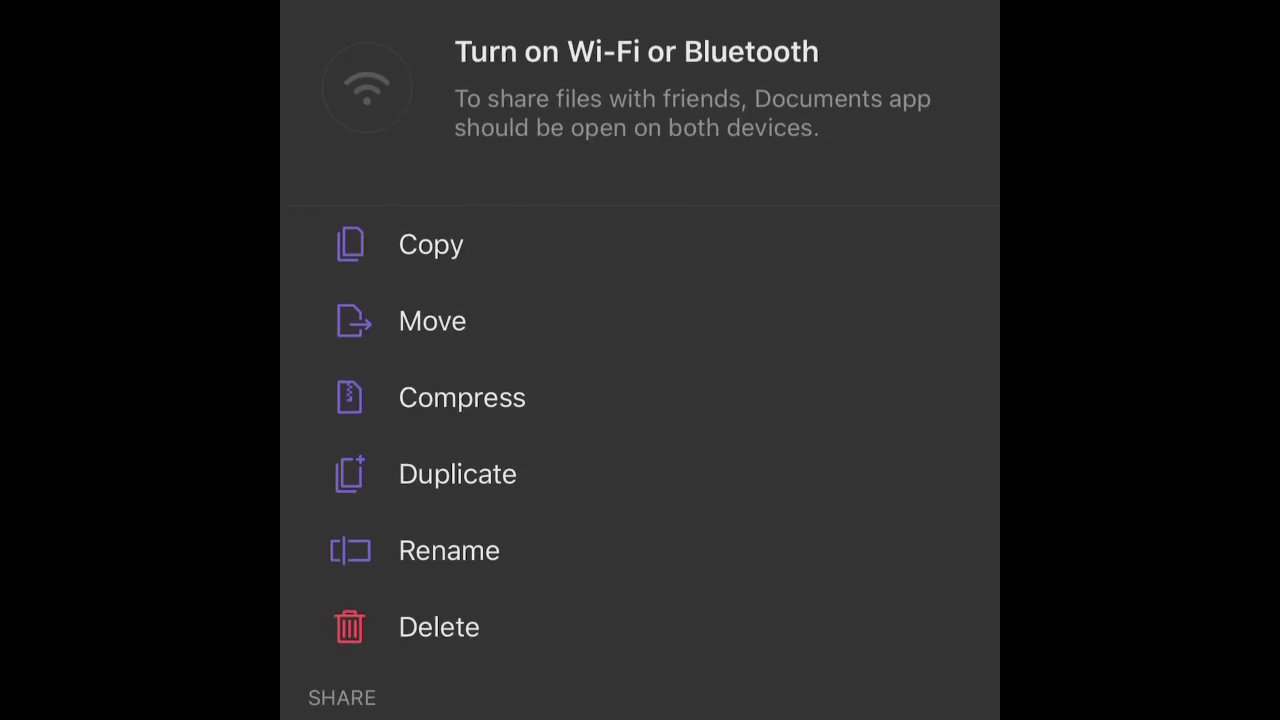
pyautogui.scroll(-3, 640, 400)
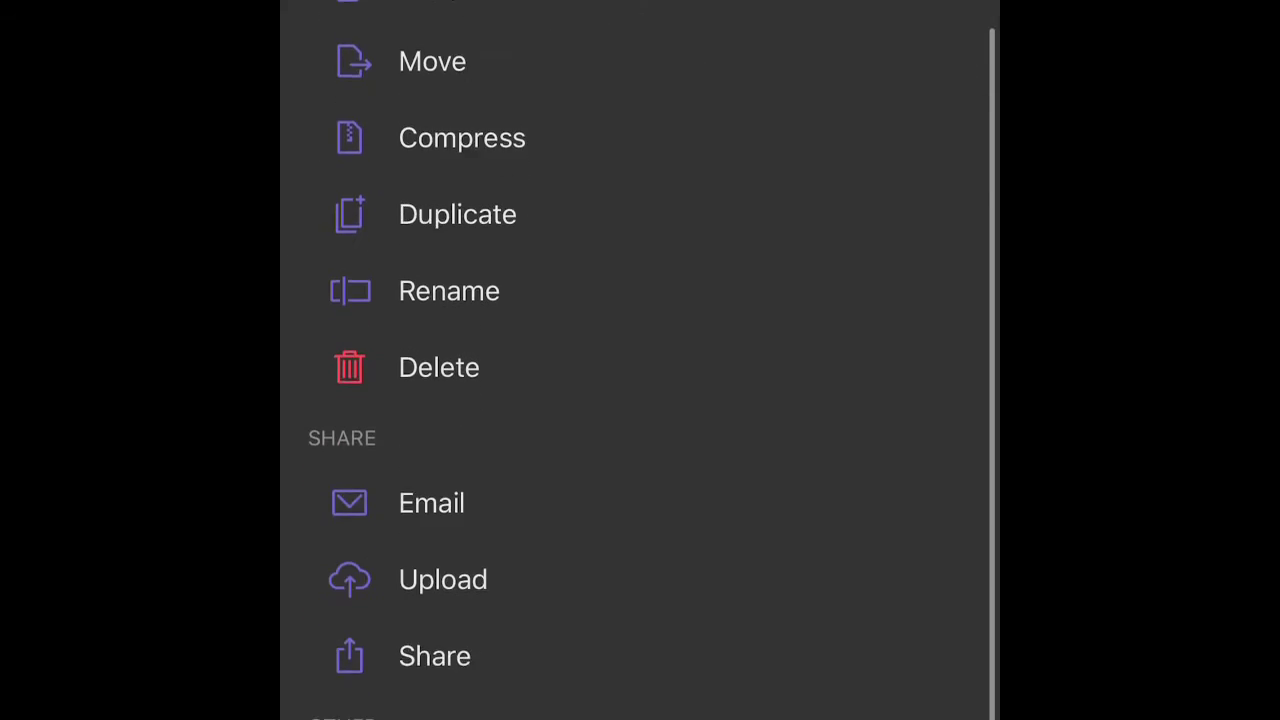
pyautogui.scroll(5, 640, 400)
pyautogui.scroll(-4, 640, 400)
pyautogui.scroll(3, 640, 400)
pyautogui.moveTo(640, 300); pyautogui.dragTo(640, 650)
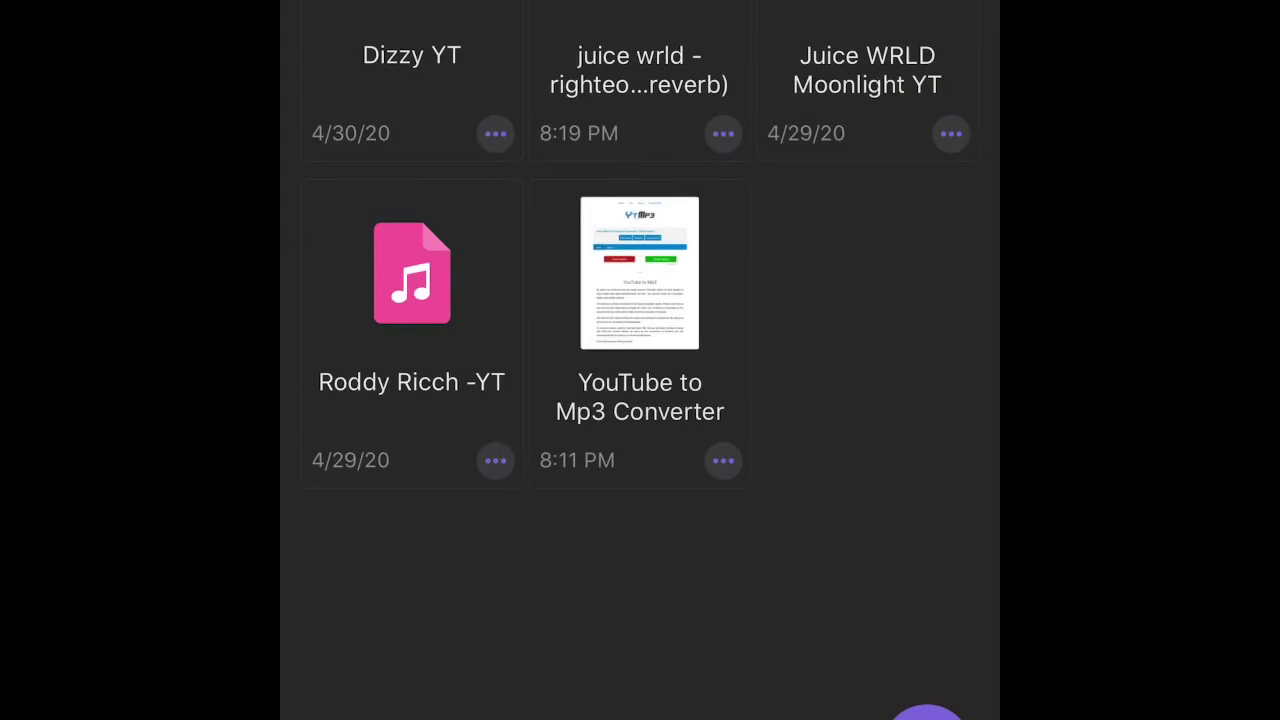
pyautogui.click(495, 460)
pyautogui.scroll(-3, 640, 400)
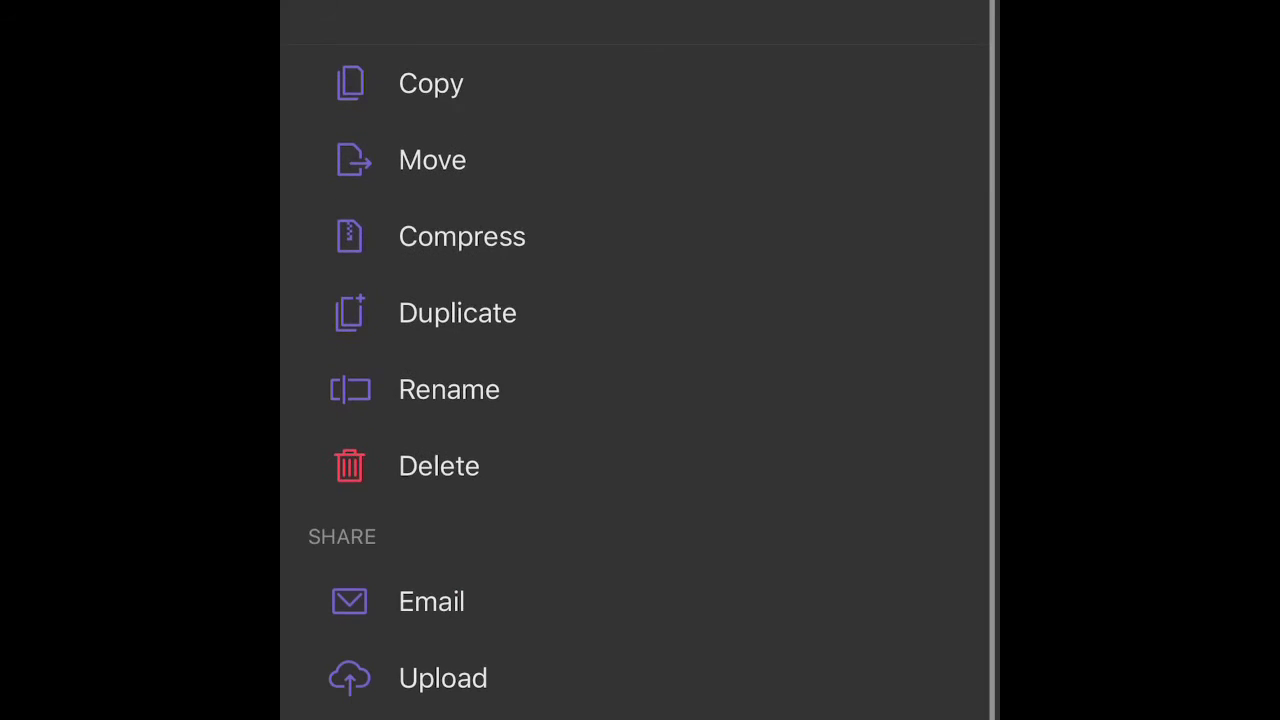
pyautogui.scroll(3, 640, 400)
pyautogui.moveTo(640, 300); pyautogui.dragTo(640, 650)
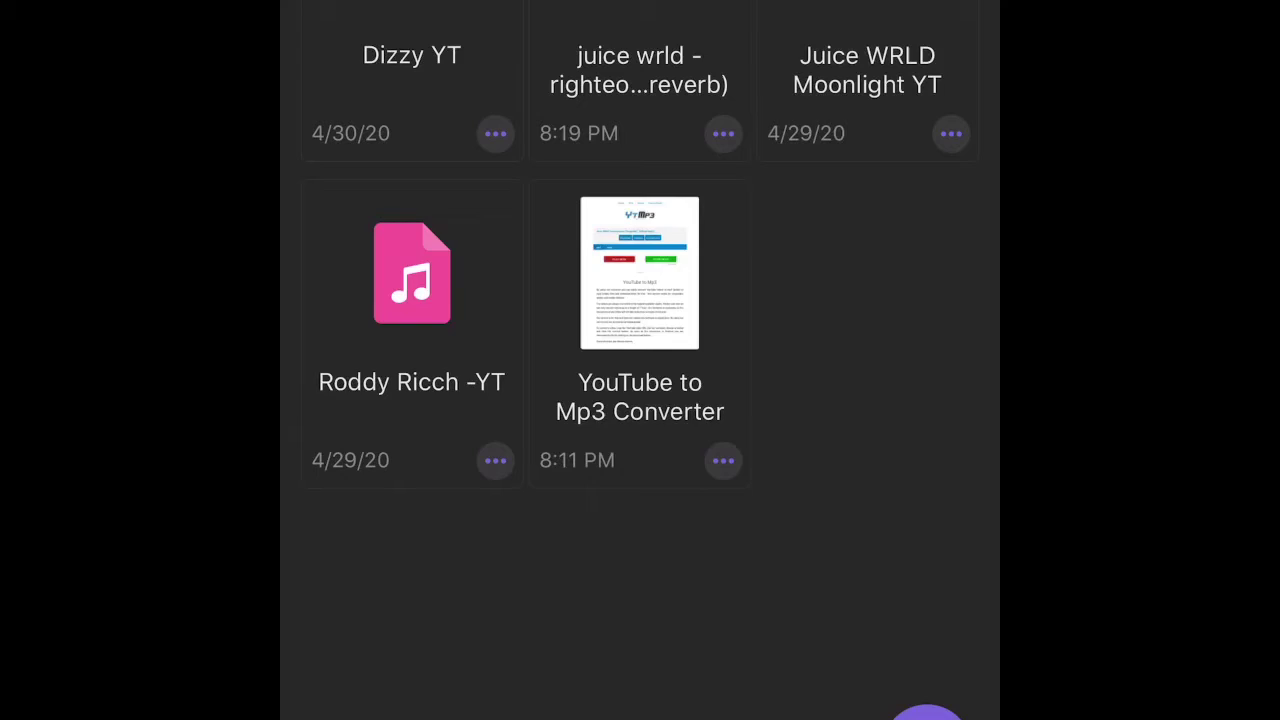
# Step: Share the juice wrld - righteous audio file and browse the share sheet apps
pyautogui.click(723, 133)
pyautogui.moveTo(820, 530); pyautogui.dragTo(420, 530)
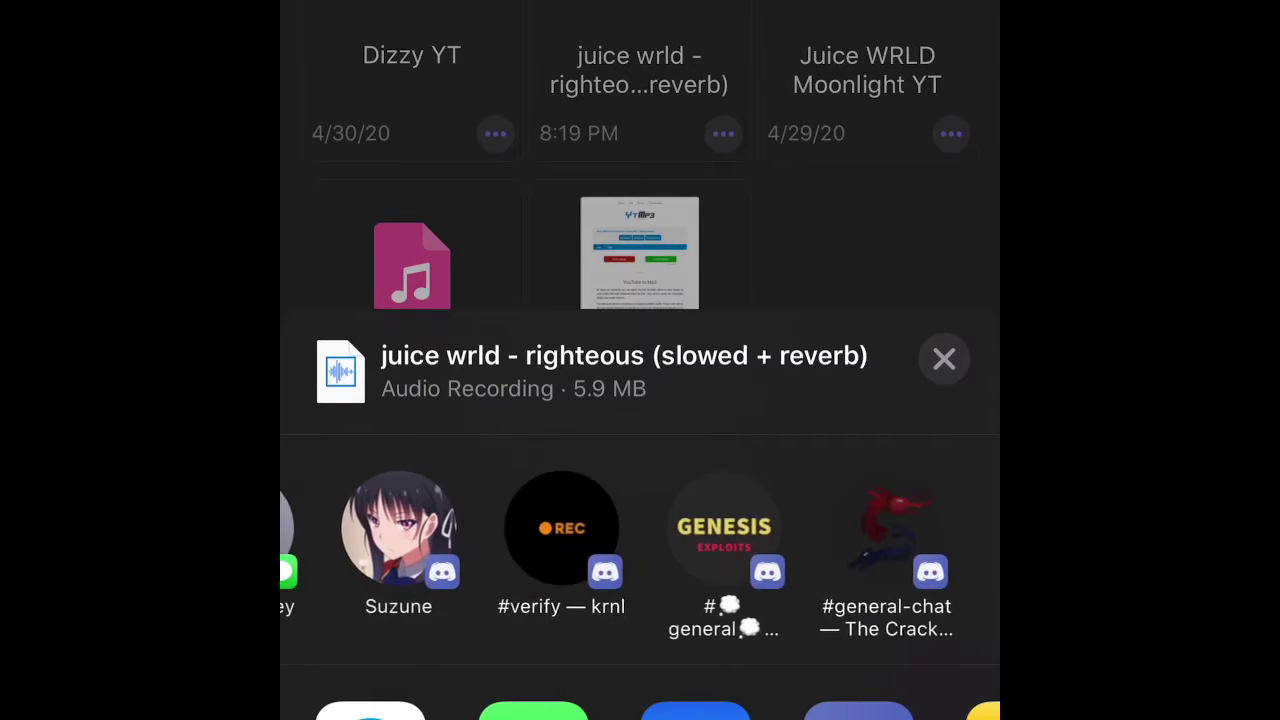
pyautogui.moveTo(900, 712); pyautogui.dragTo(420, 712)
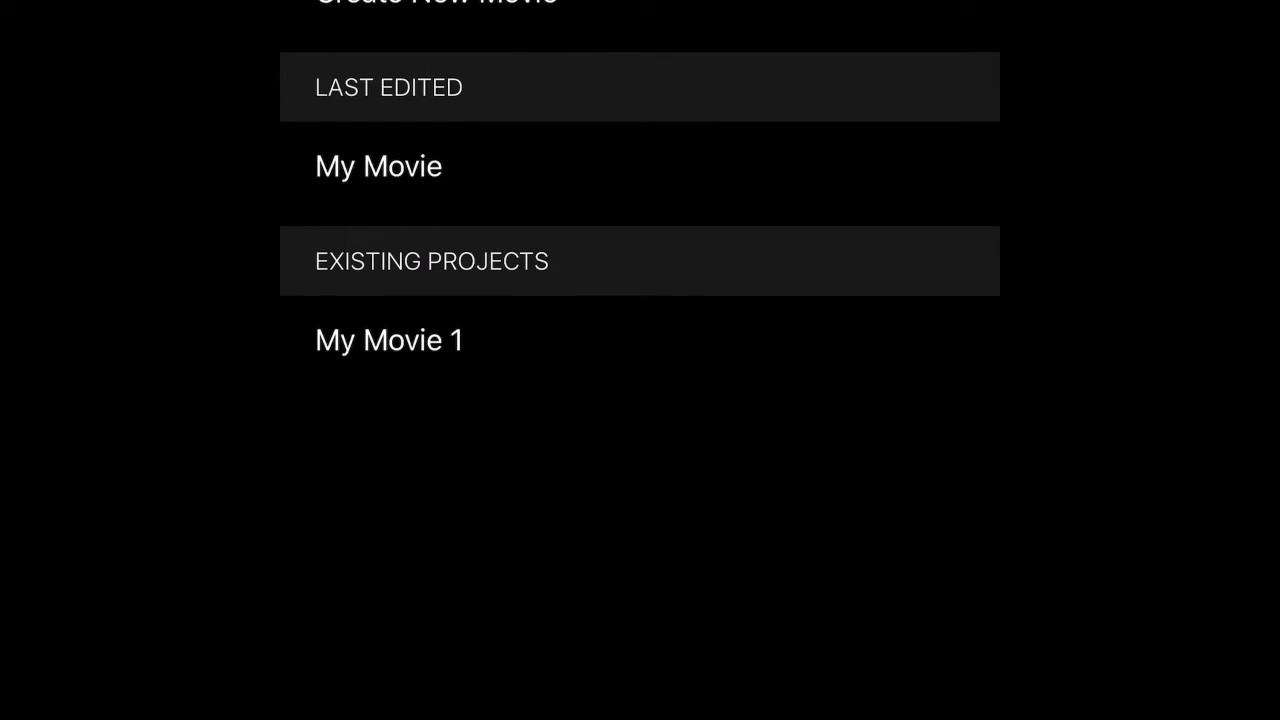
# Step: Start a new iMovie movie containing the righteous song via Create New Movie
pyautogui.click(440, 15)
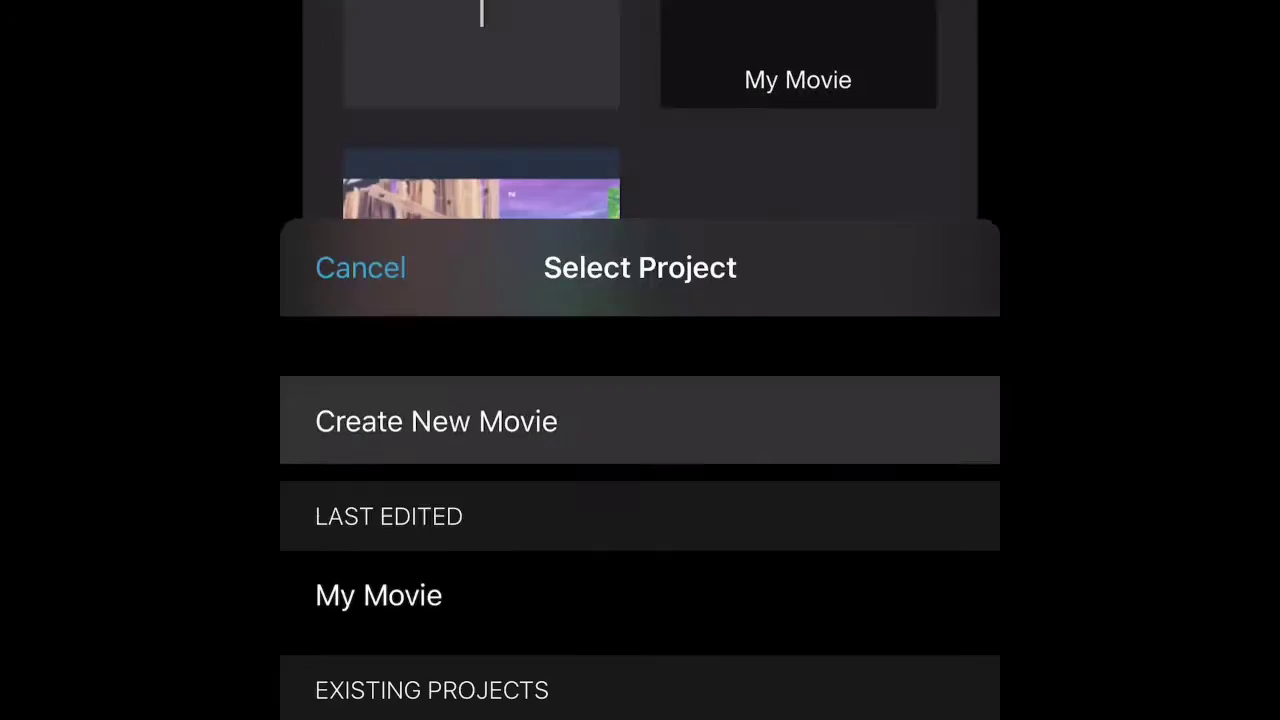